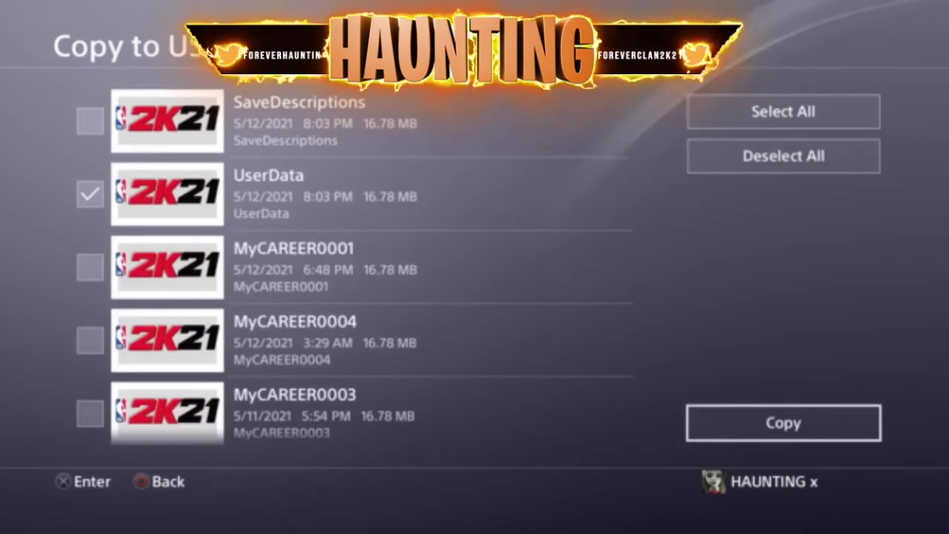
# Copy the NBA 2K21 UserData save to the USB storage device and return to the saved data options.
pyautogui.press('Return')
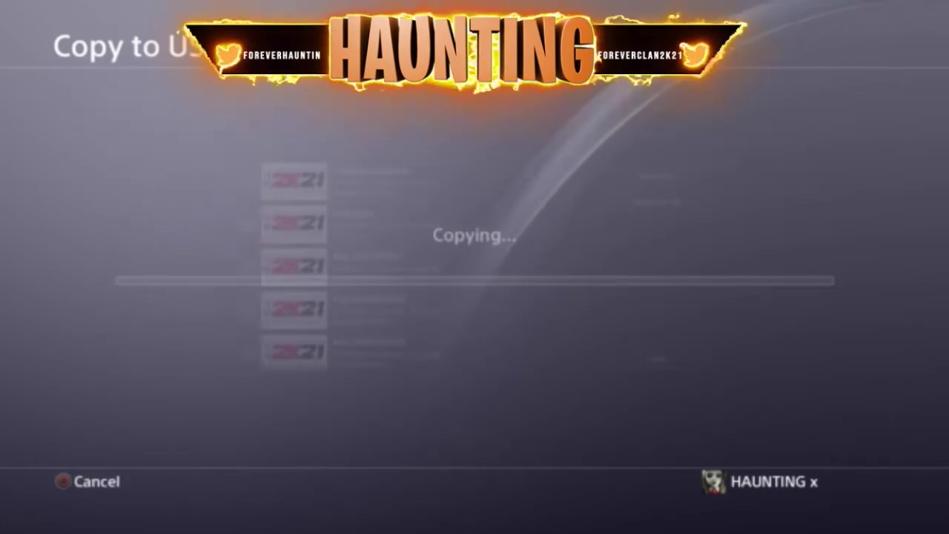
pyautogui.press('Up')
pyautogui.press('Return')
pyautogui.press('Down')
pyautogui.press('Return')
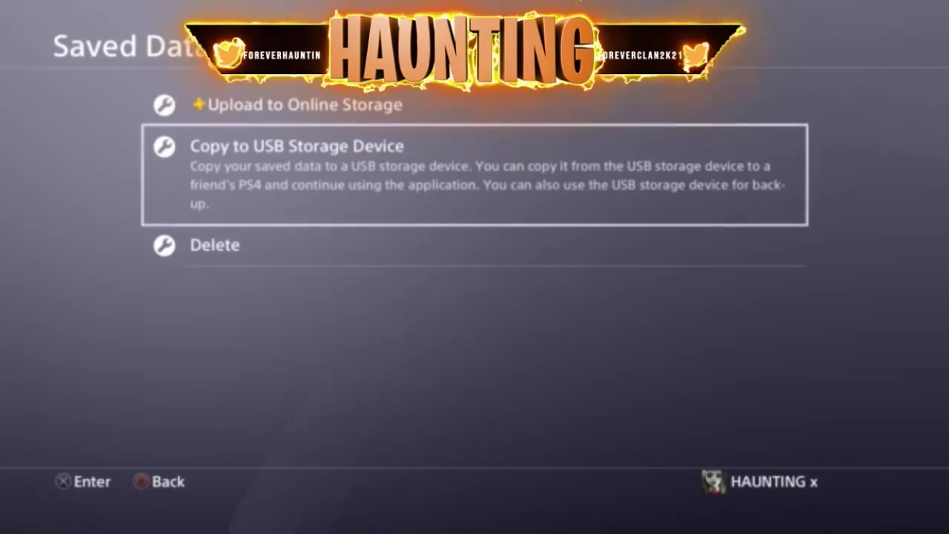
# Minimize the OBS window, dismiss the PS4 connection message and close PS Remote Play.
pyautogui.click(370, 374)
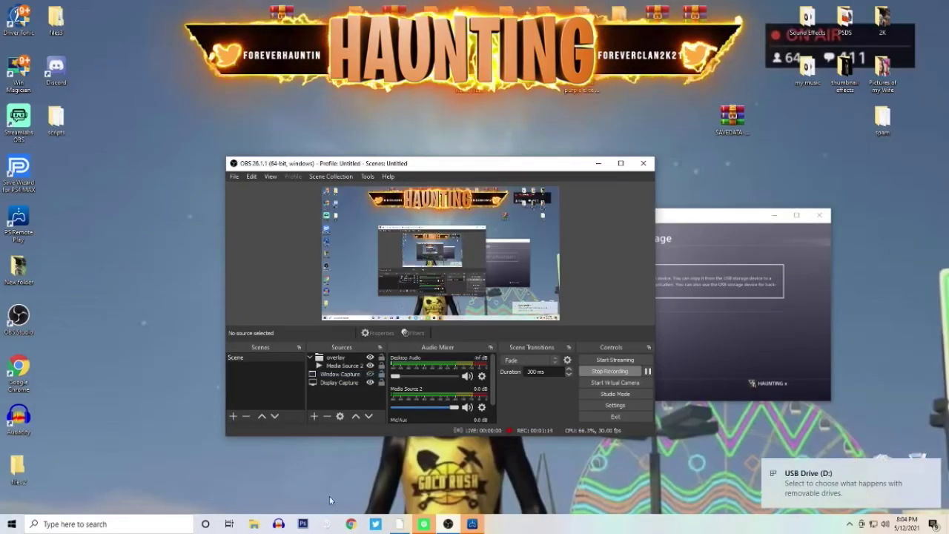
pyautogui.click(599, 163)
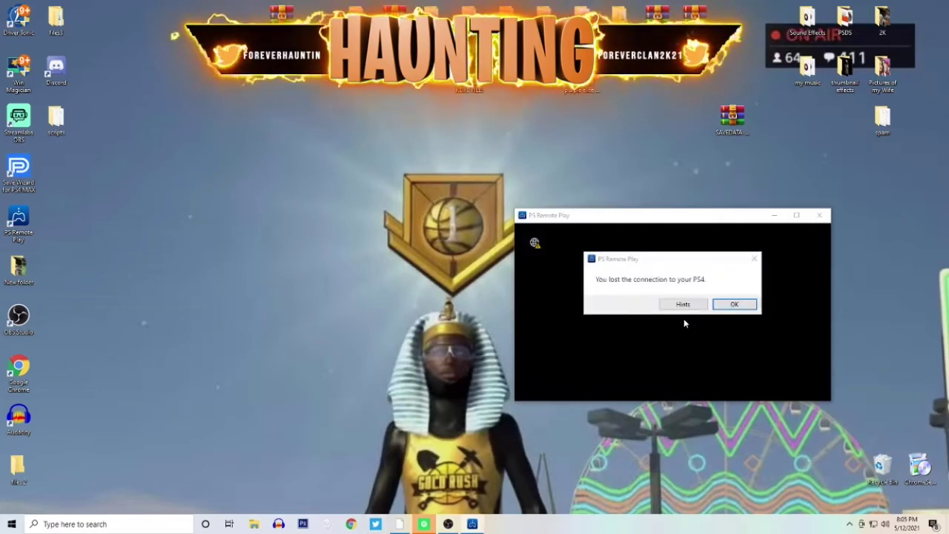
pyautogui.click(721, 303)
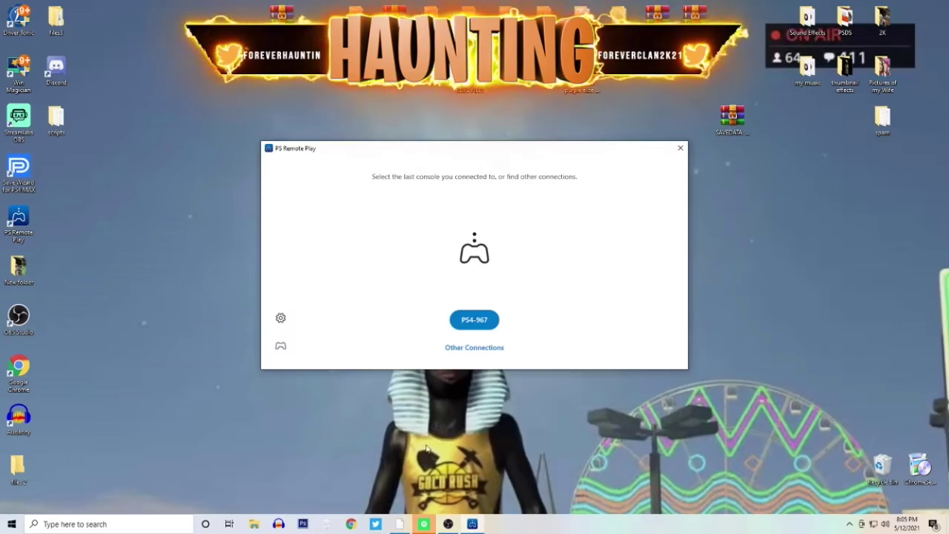
pyautogui.click(680, 148)
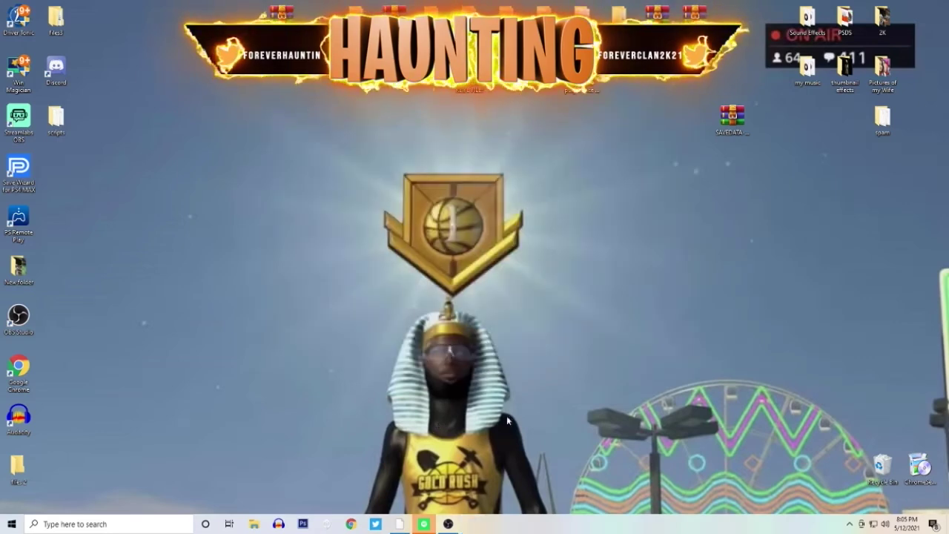
# Switch to File Explorer and open the SAVEDATA folder inside PS4 on USB Drive (D:).
pyautogui.click(448, 523)
pyautogui.click(254, 524)
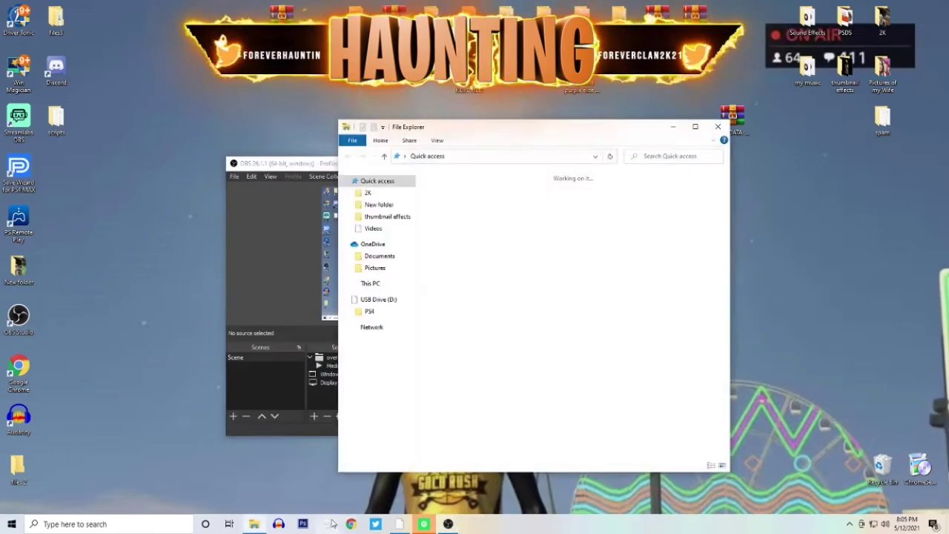
pyautogui.moveTo(297, 165); pyautogui.dragTo(239, 196)
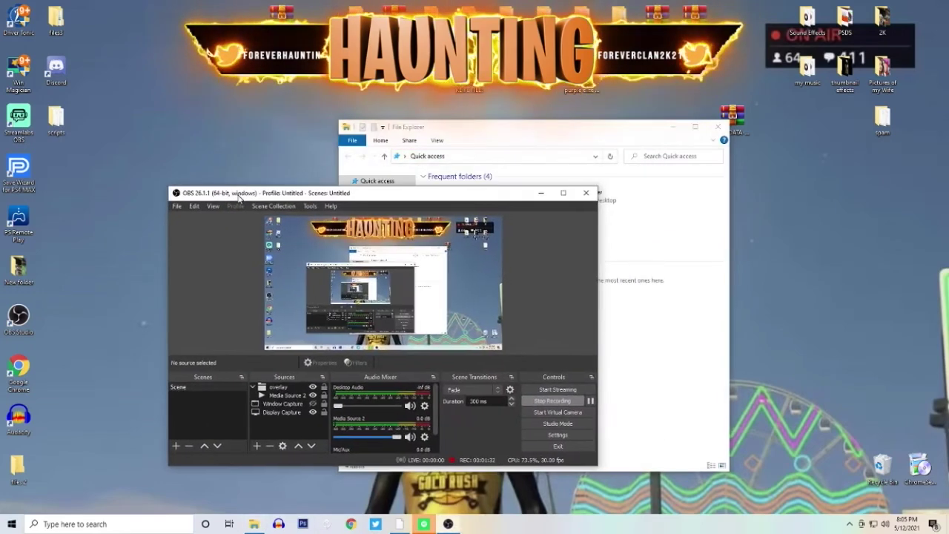
pyautogui.click(676, 335)
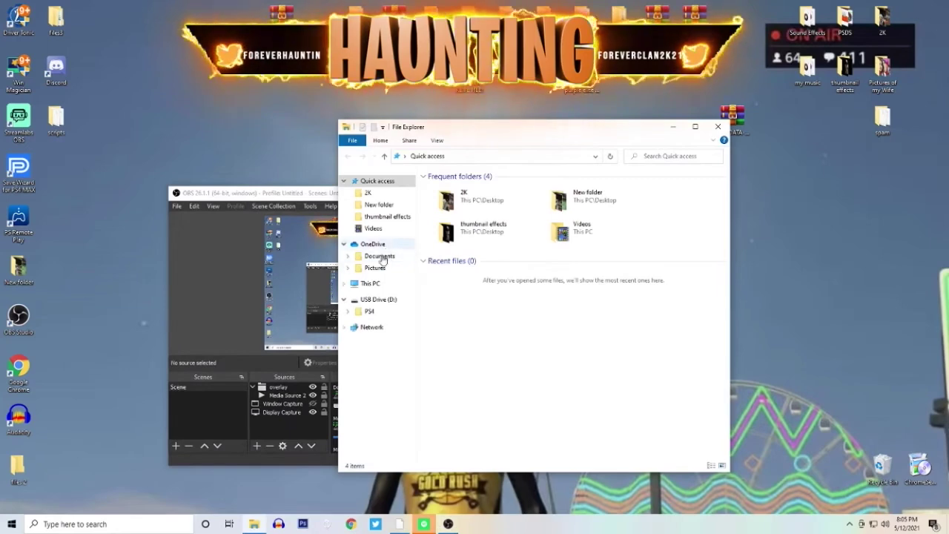
pyautogui.click(384, 300)
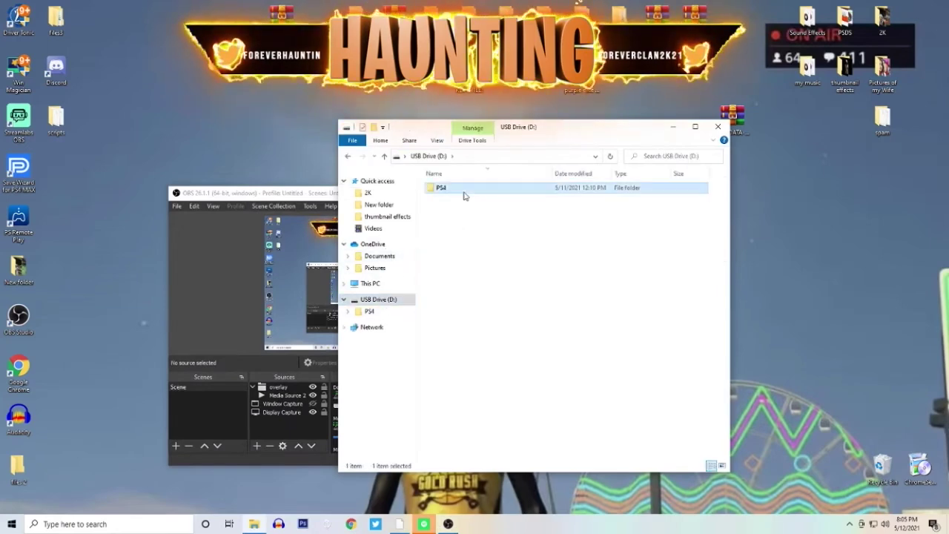
pyautogui.doubleClick(462, 189)
pyautogui.click(463, 191)
pyautogui.doubleClick(460, 188)
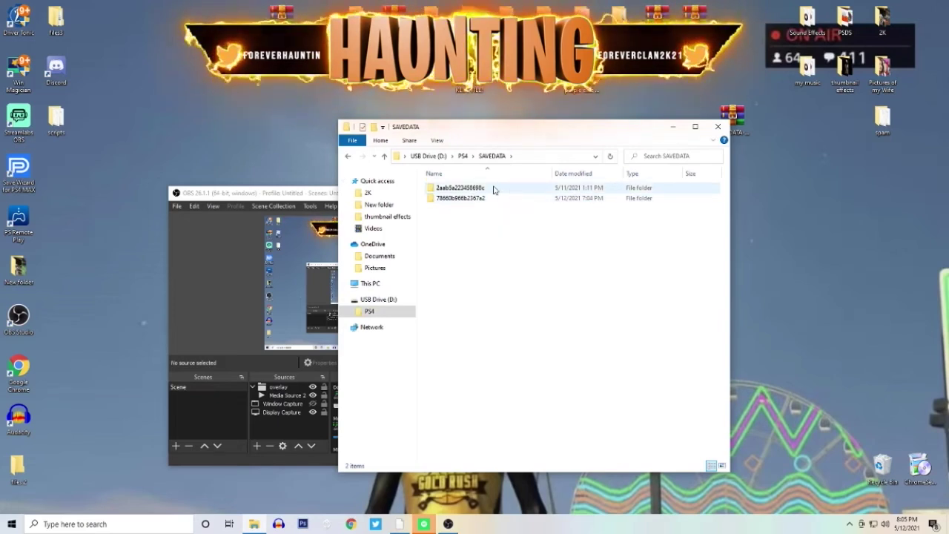
# Permanently delete the save folder dated 5/11/2021 from SAVEDATA on the USB drive.
pyautogui.rightClick(494, 192)
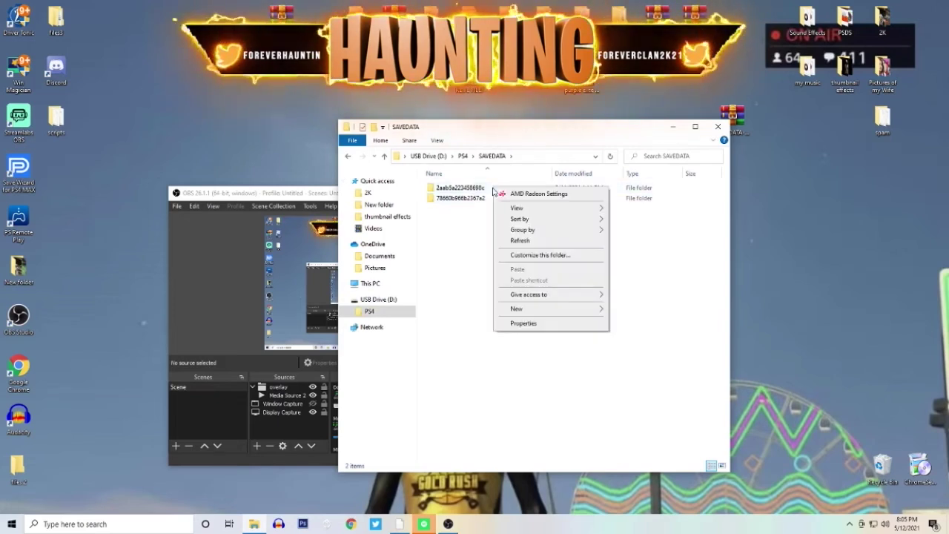
pyautogui.click(492, 192)
pyautogui.rightClick(491, 188)
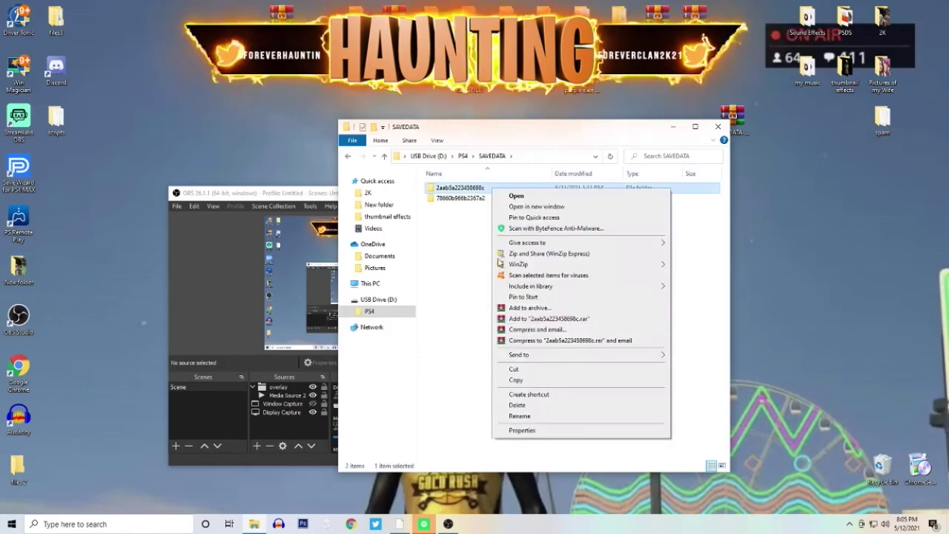
pyautogui.click(495, 290)
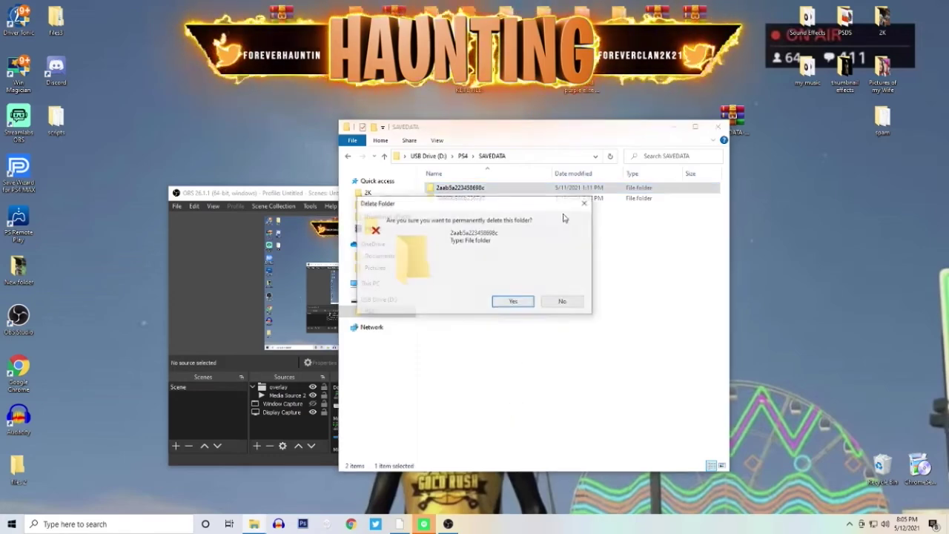
pyautogui.click(514, 302)
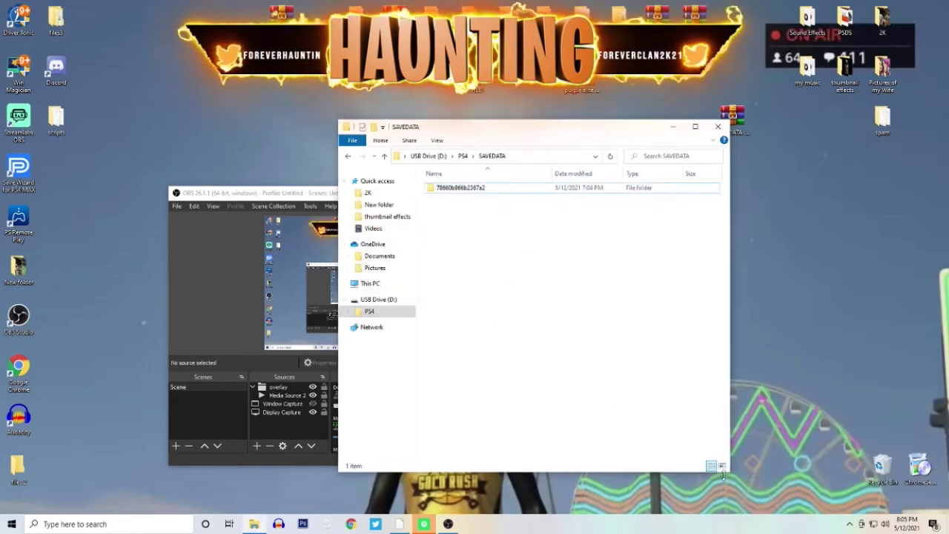
# Shrink the SAVEDATA window, move it aside and place a second File Explorer window next to it.
pyautogui.moveTo(732, 469); pyautogui.dragTo(627, 389)
pyautogui.moveTo(452, 129); pyautogui.dragTo(262, 108)
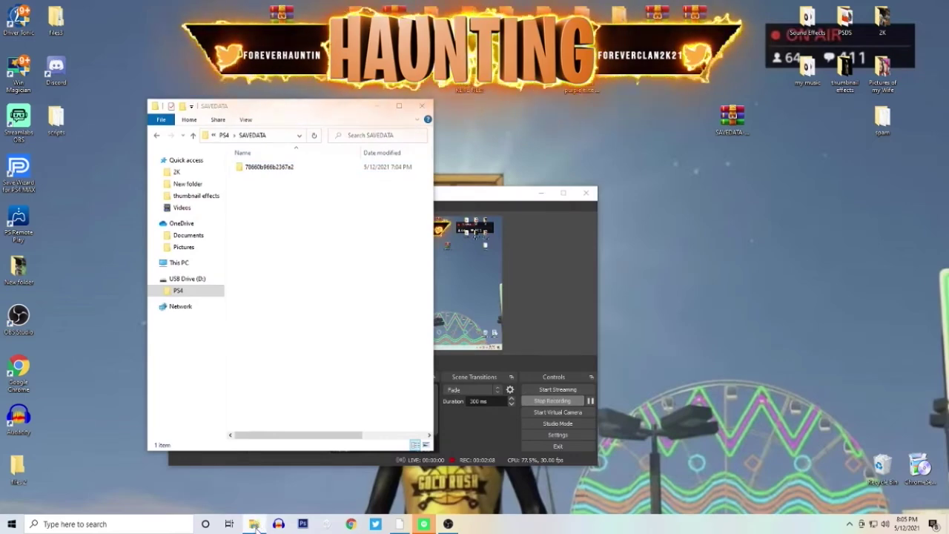
pyautogui.rightClick(254, 526)
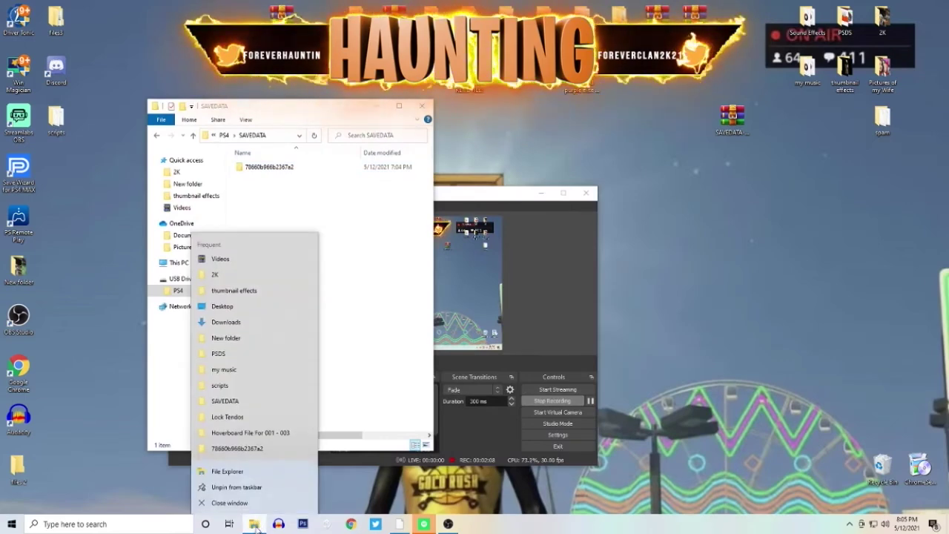
pyautogui.click(253, 475)
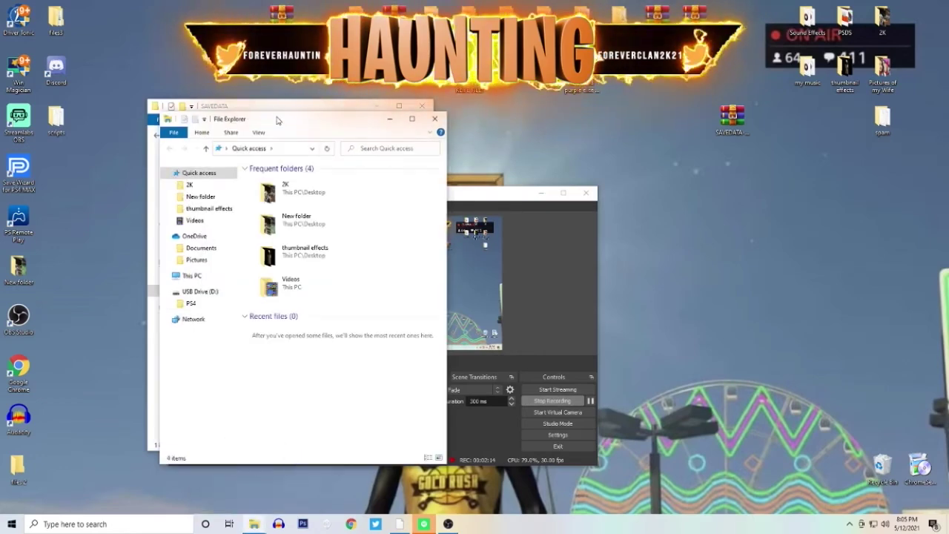
pyautogui.moveTo(279, 123); pyautogui.dragTo(718, 106)
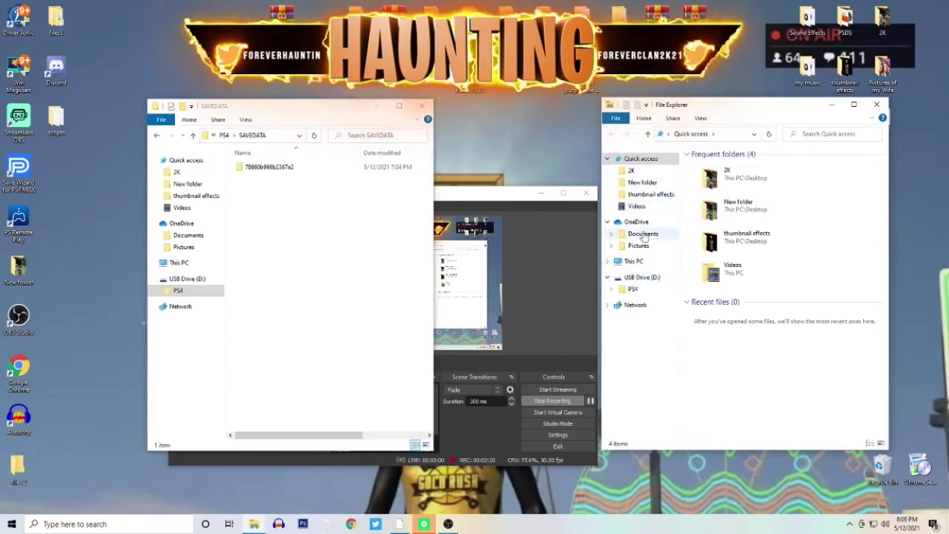
# Open the drive-download-20210401T192255Z-001 (1) archive from the Downloads folder and dismiss the WinRAR license reminder.
pyautogui.click(634, 261)
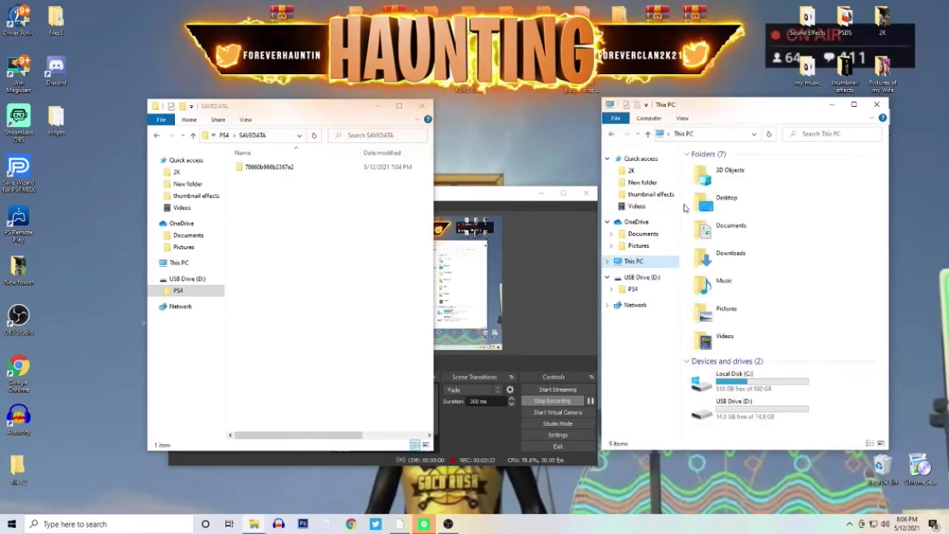
pyautogui.doubleClick(735, 257)
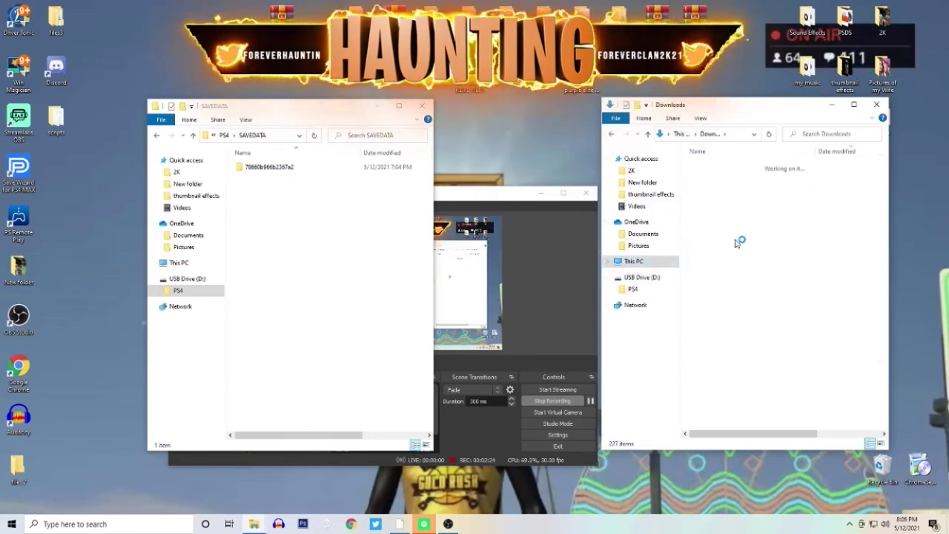
pyautogui.scroll(-2, 732, 282)
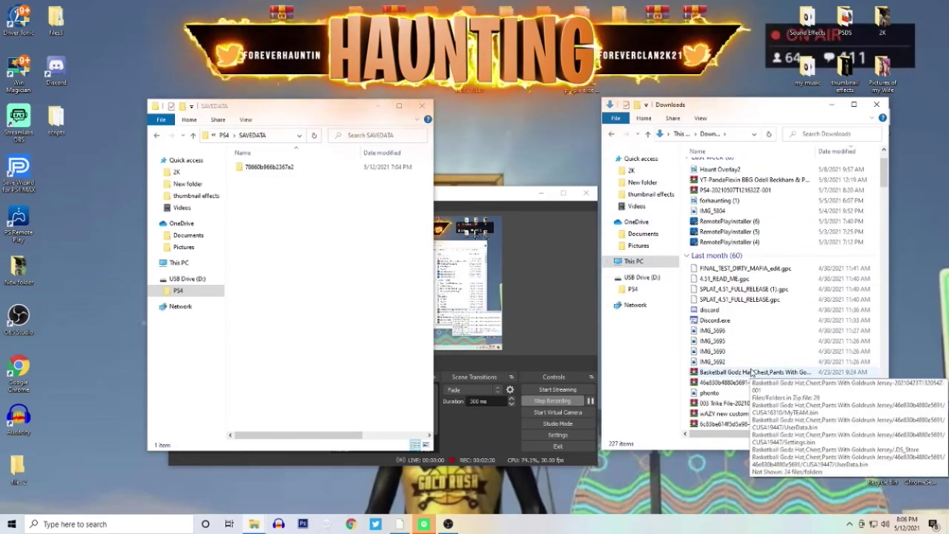
pyautogui.scroll(-4, 751, 372)
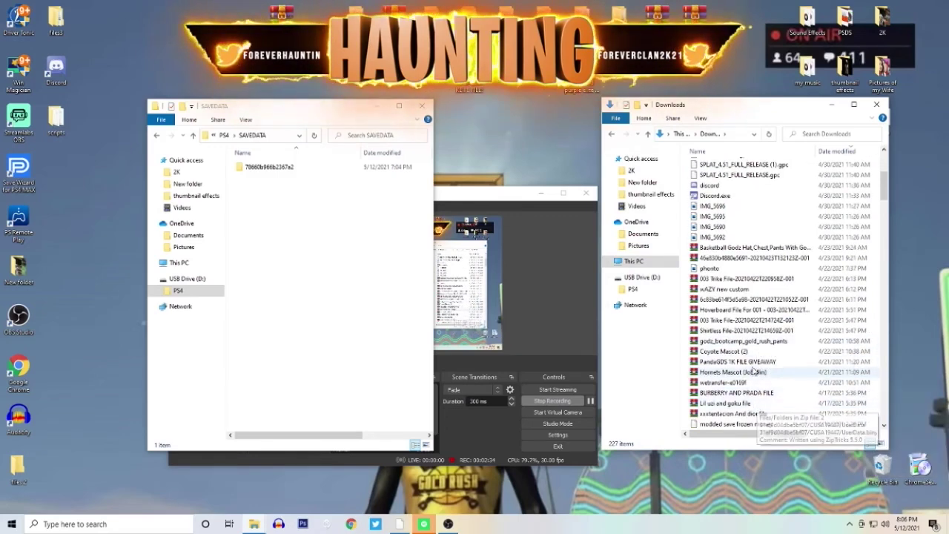
pyautogui.scroll(-2, 750, 362)
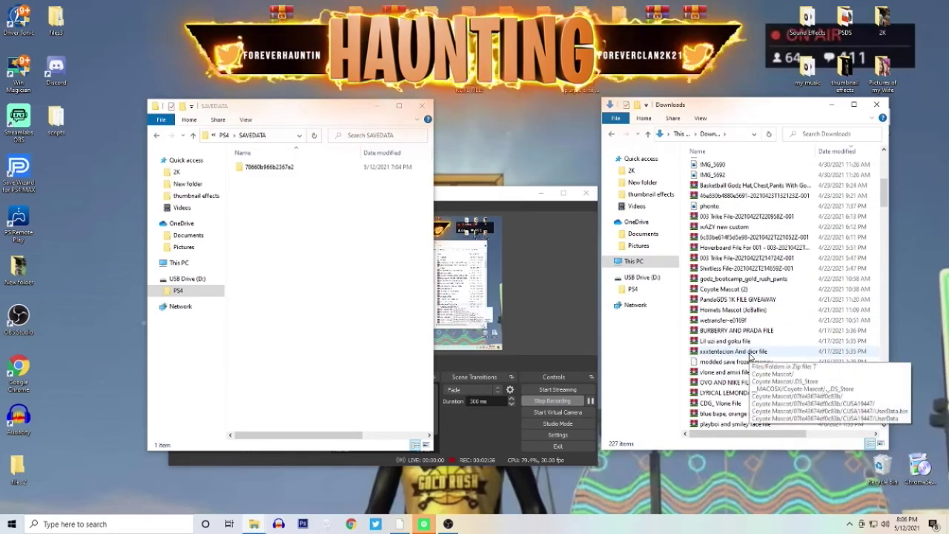
pyautogui.scroll(-1, 750, 357)
pyautogui.scroll(-1, 751, 357)
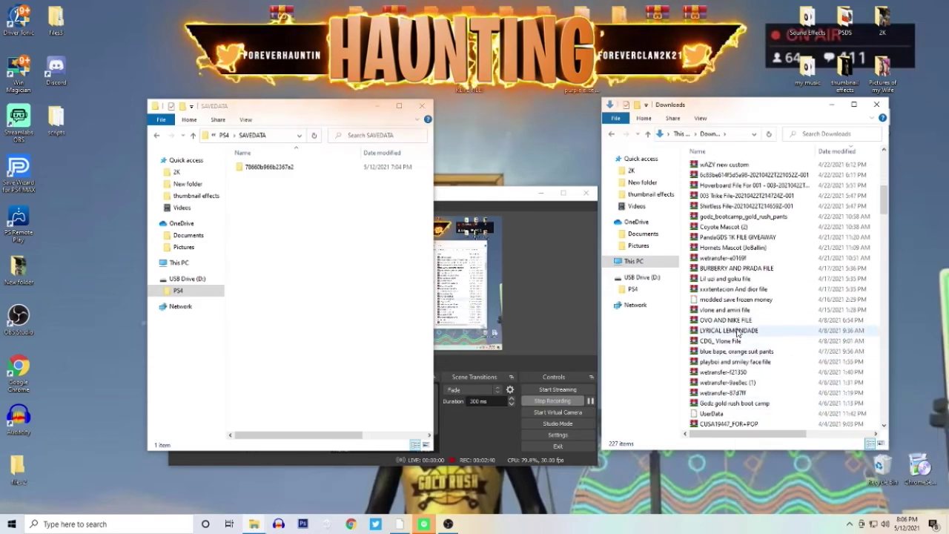
pyautogui.scroll(-1, 734, 386)
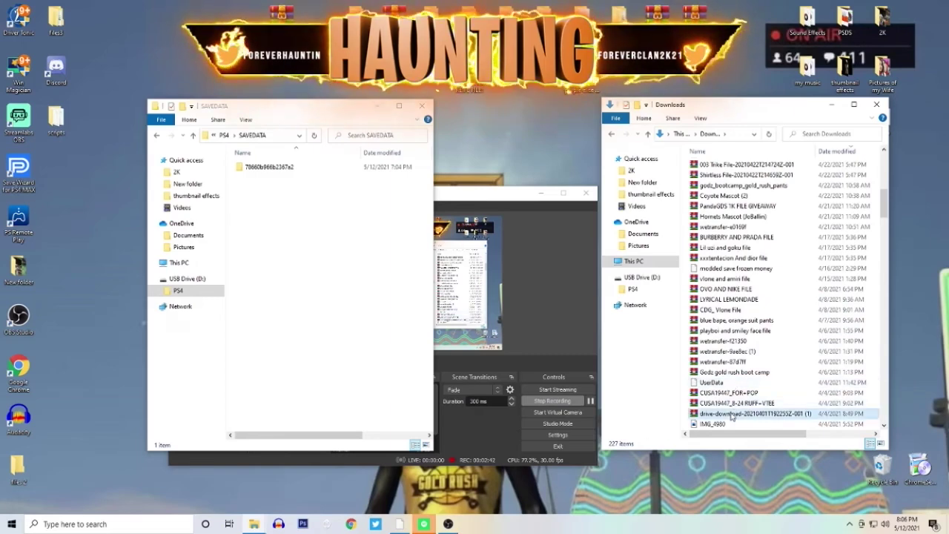
pyautogui.click(733, 414)
pyautogui.press('Return')
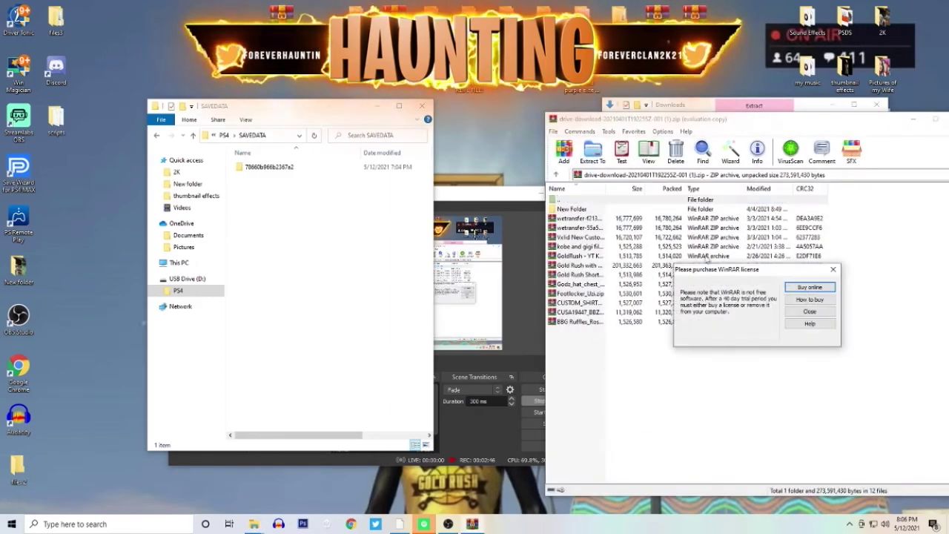
pyautogui.click(831, 270)
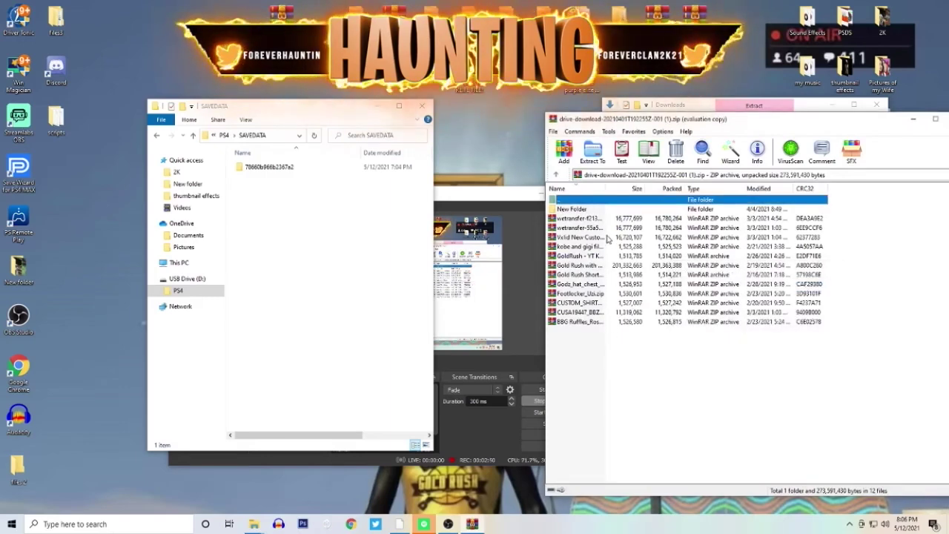
# Open the nested Gold Rush Shorts _ Leg Sleeves archive and select the save folder inside its subfolder.
pyautogui.doubleClick(594, 276)
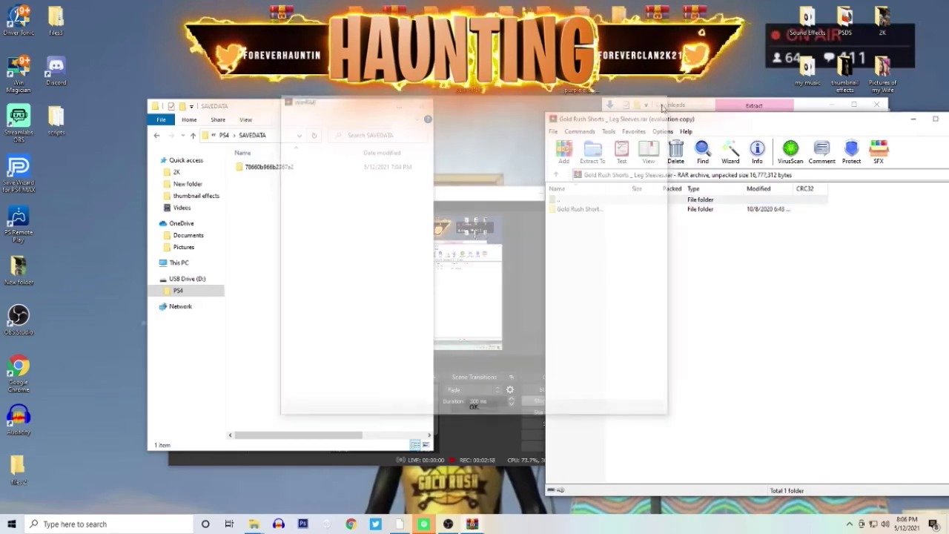
pyautogui.doubleClick(676, 210)
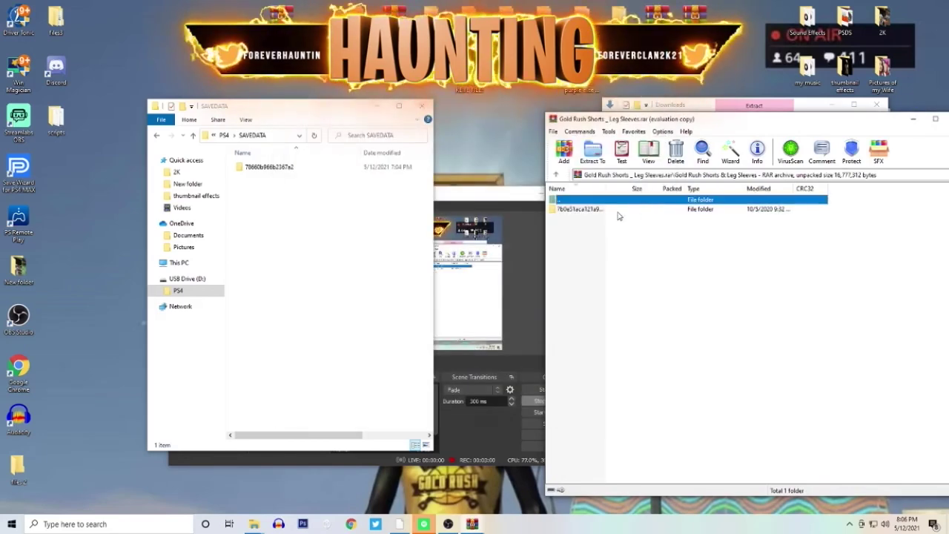
pyautogui.click(659, 210)
pyautogui.moveTo(153, 201); pyautogui.dragTo(291, 210)
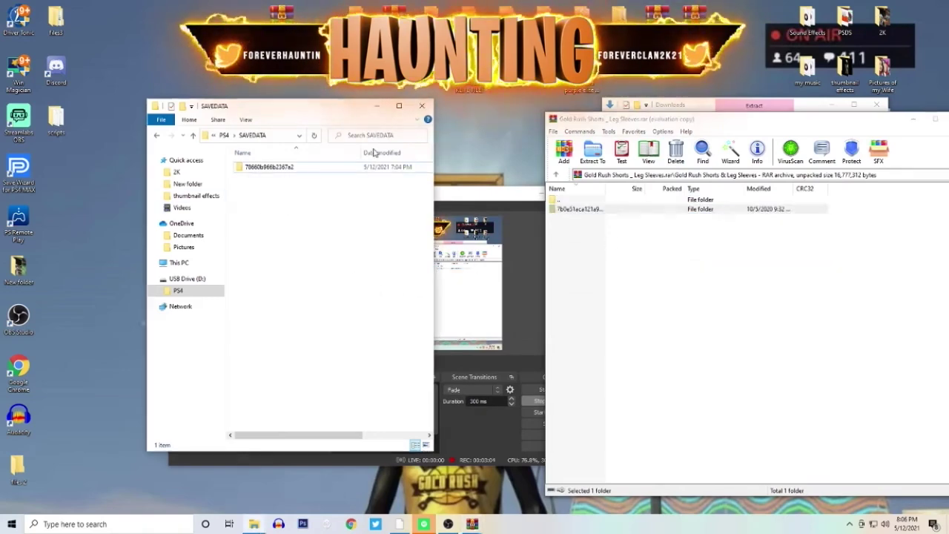
# Close the SAVEDATA, WinRAR and Downloads windows and minimize OBS to clear the desktop.
pyautogui.click(422, 106)
pyautogui.press('BackSpace')
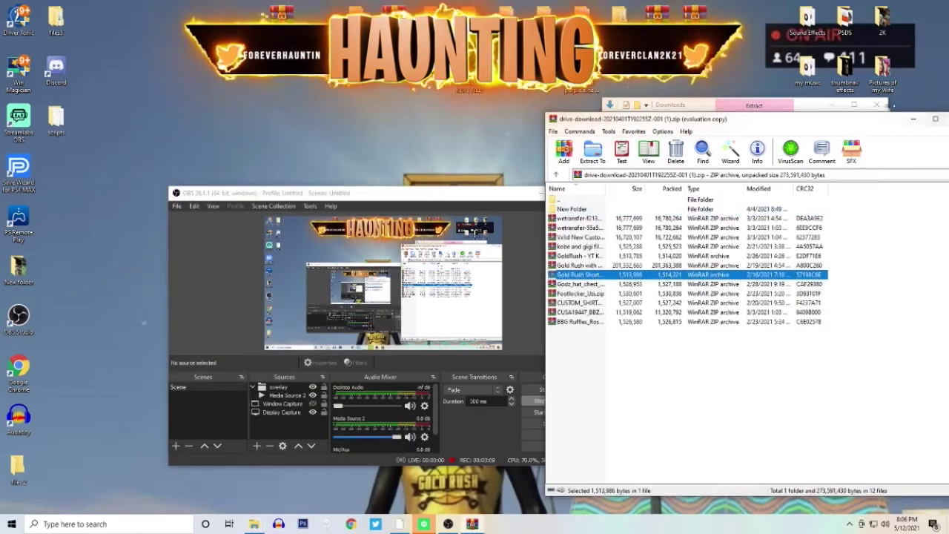
pyautogui.hotkey('alt', 'F4')
pyautogui.click(878, 104)
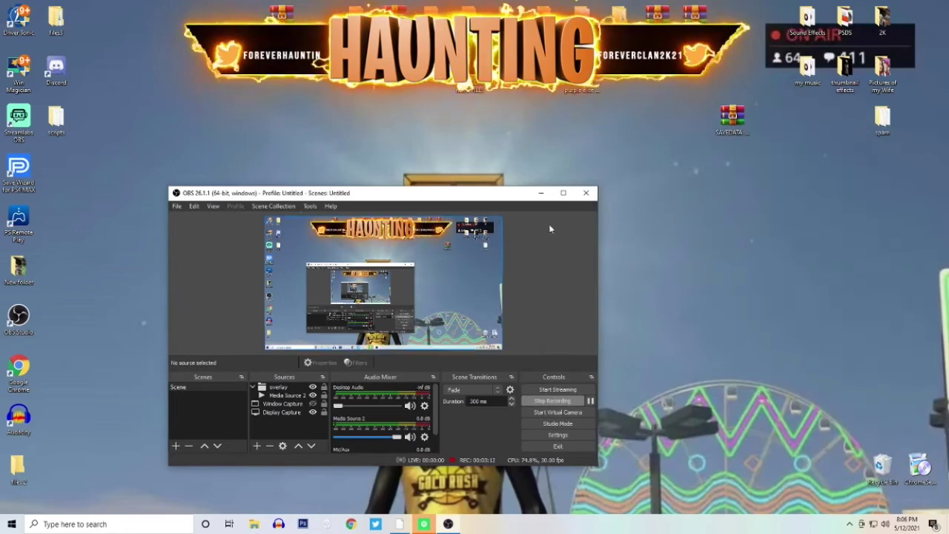
pyautogui.click(542, 193)
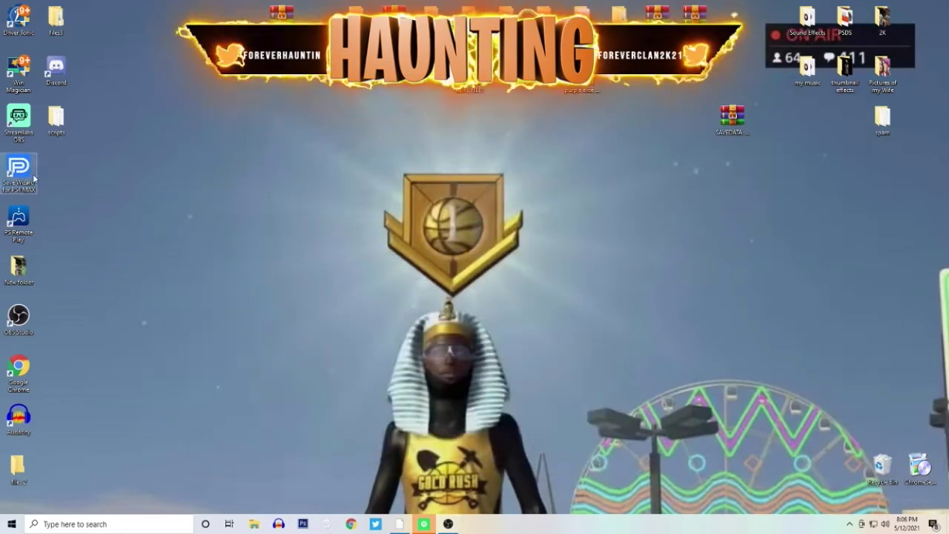
# Launch Save Wizard for PS4 MAX, accept the beta terms and dismiss the news feed.
pyautogui.click(416, 178)
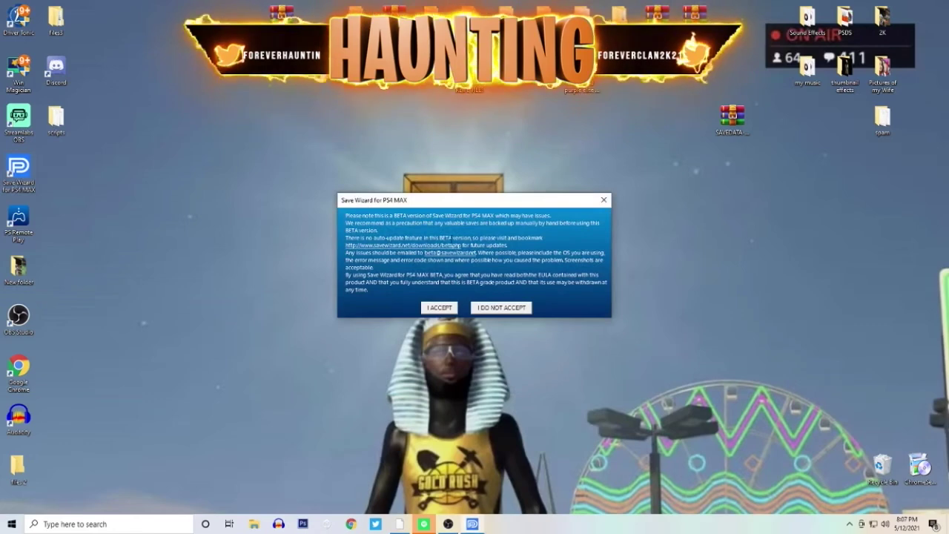
pyautogui.click(441, 310)
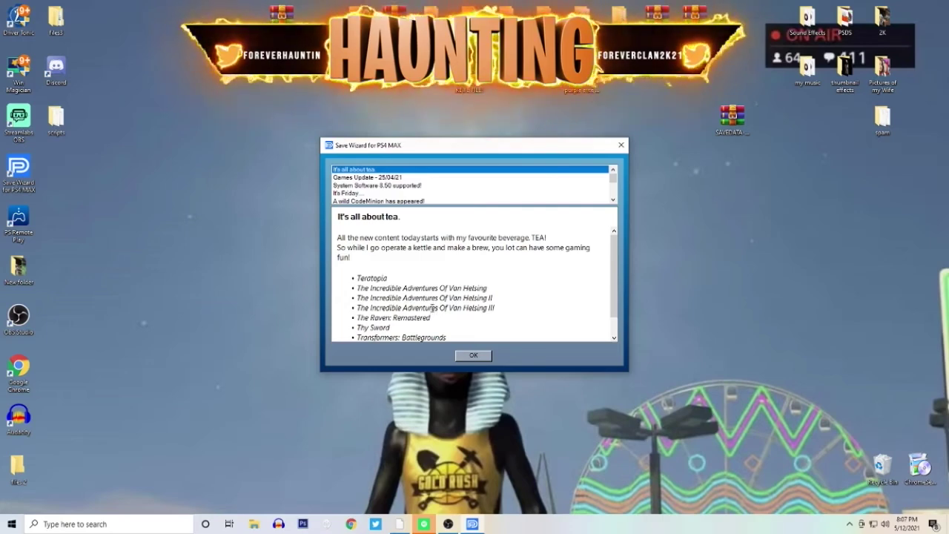
pyautogui.click(472, 356)
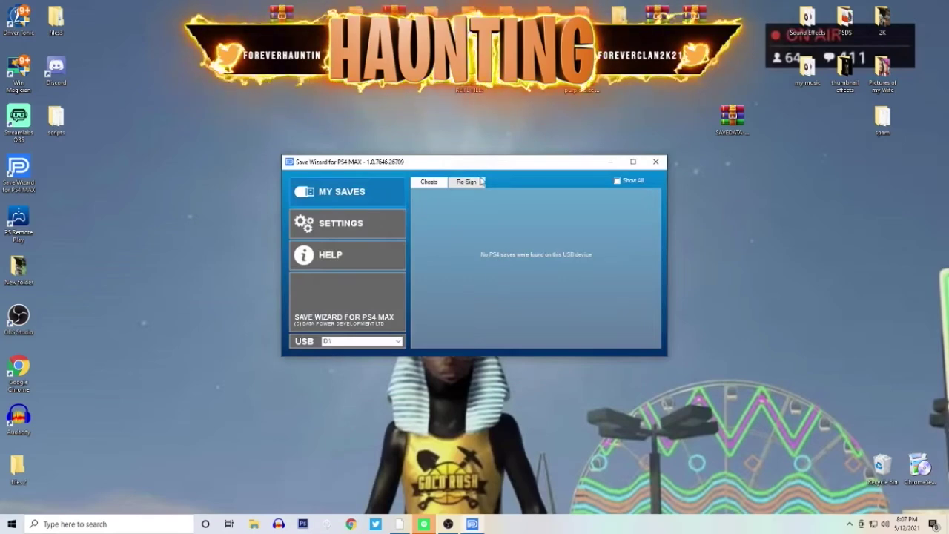
# Re-sign the unregistered UserData save under CUSA19447 to the registered profile, keeping the original save.
pyautogui.click(468, 182)
pyautogui.click(477, 184)
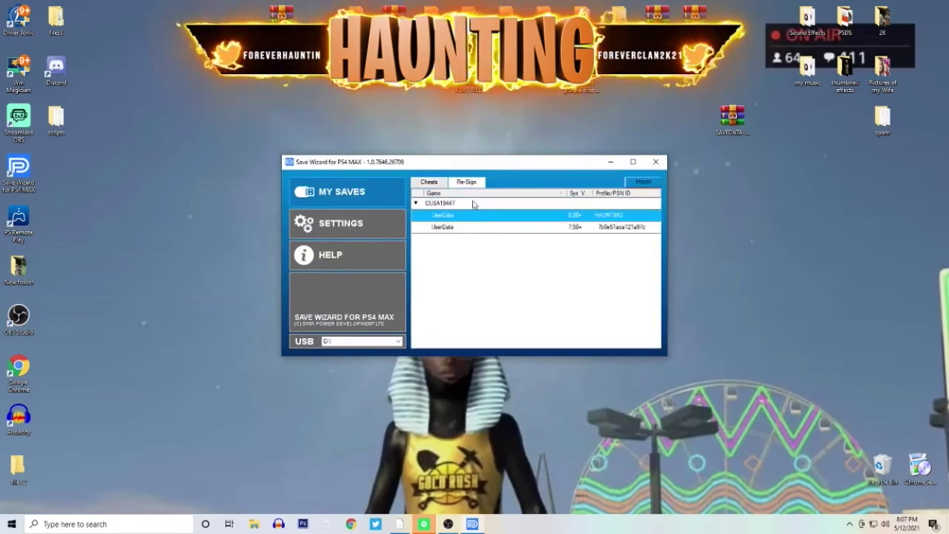
pyautogui.rightClick(501, 227)
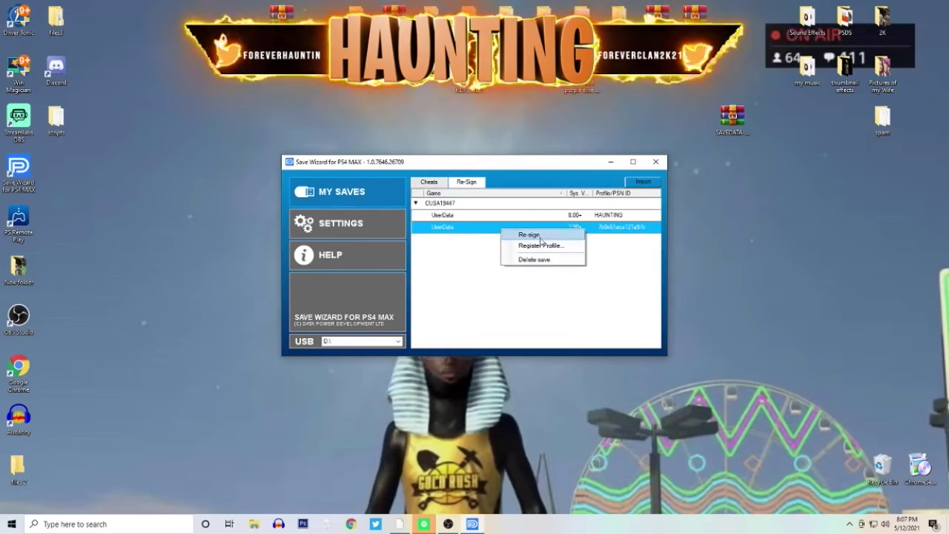
pyautogui.click(529, 235)
pyautogui.click(451, 270)
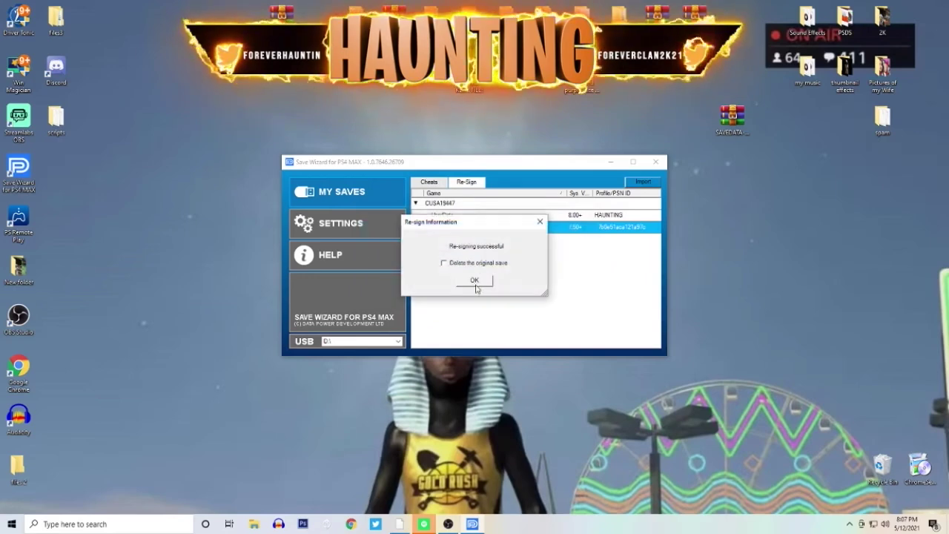
pyautogui.click(476, 282)
# Expand CUSA19447 and inspect the available actions for the re-signed UserData save without applying any.
pyautogui.click(478, 204)
pyautogui.doubleClick(479, 205)
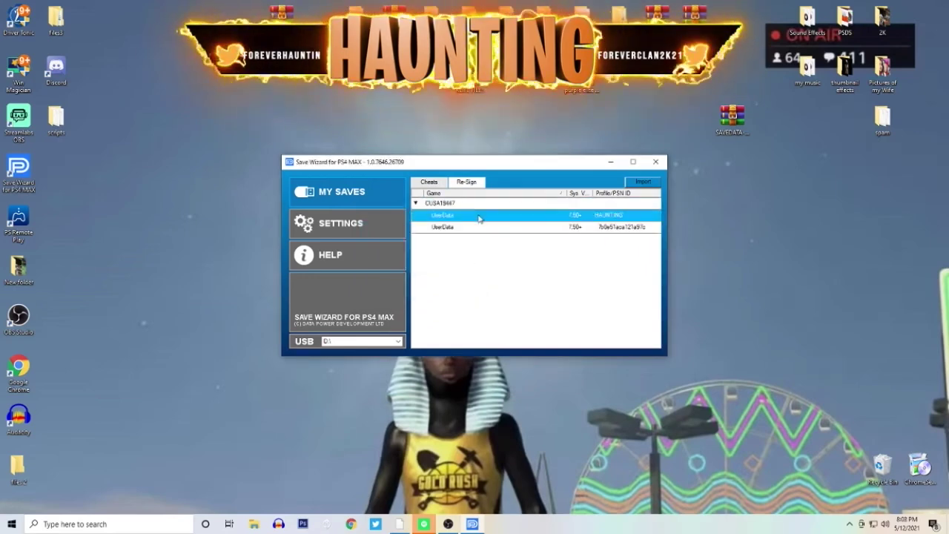
pyautogui.rightClick(479, 215)
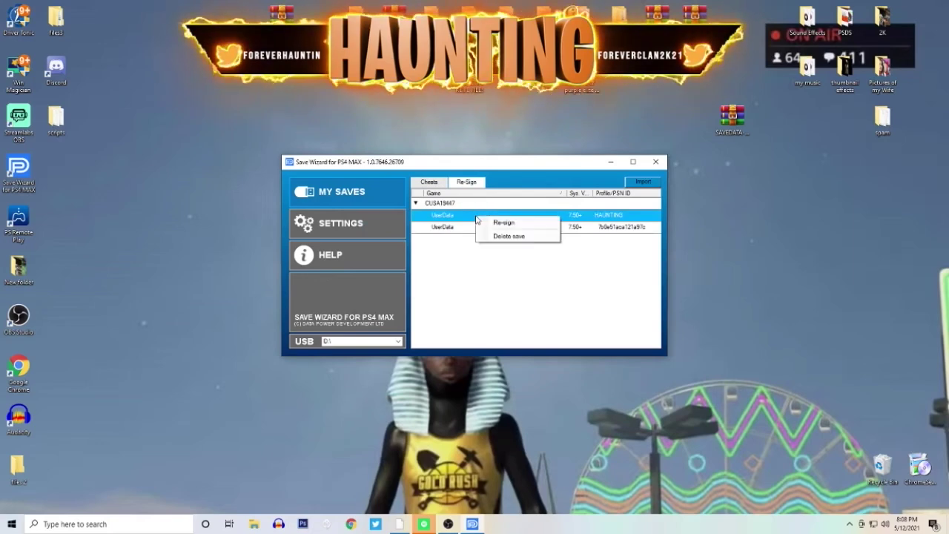
pyautogui.click(610, 253)
# Review the registered profile in the Profile Manager, return to the saves list and close Save Wizard.
pyautogui.click(382, 222)
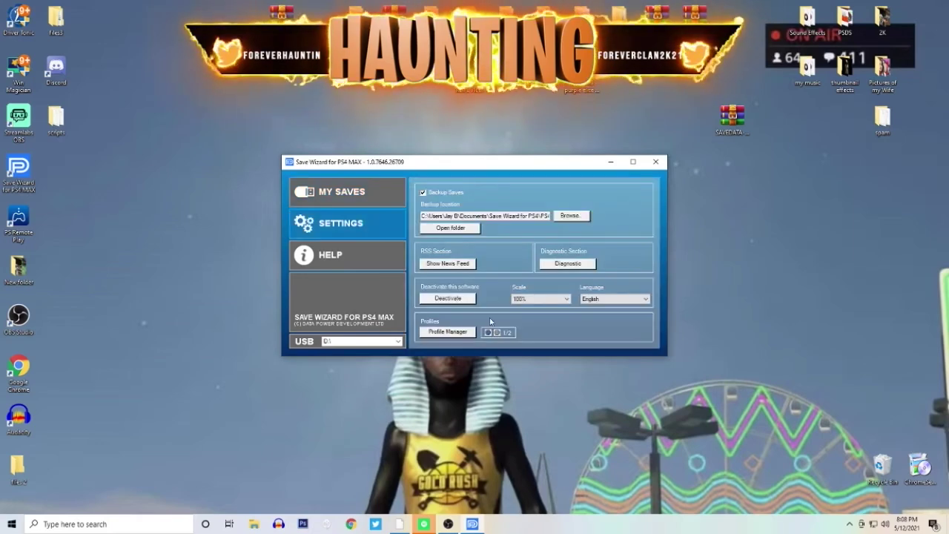
pyautogui.click(447, 332)
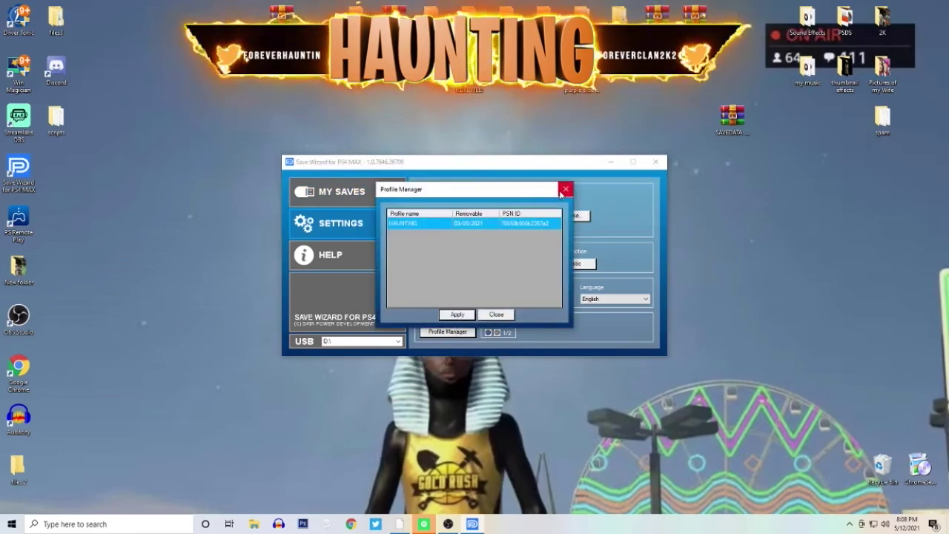
pyautogui.click(565, 189)
pyautogui.click(377, 202)
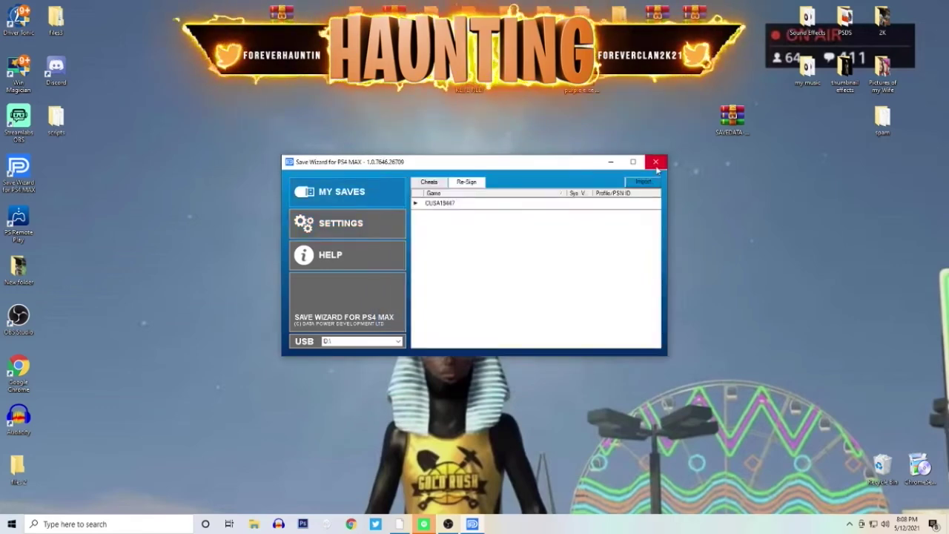
pyautogui.click(656, 170)
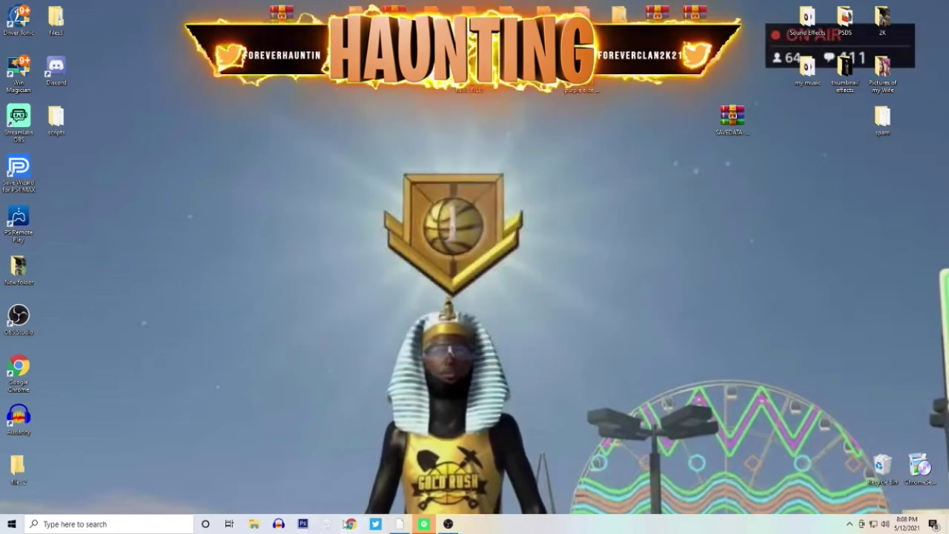
# Switch to the PS4 screen and open Application Saved Data Management in the console's settings.
pyautogui.click(448, 524)
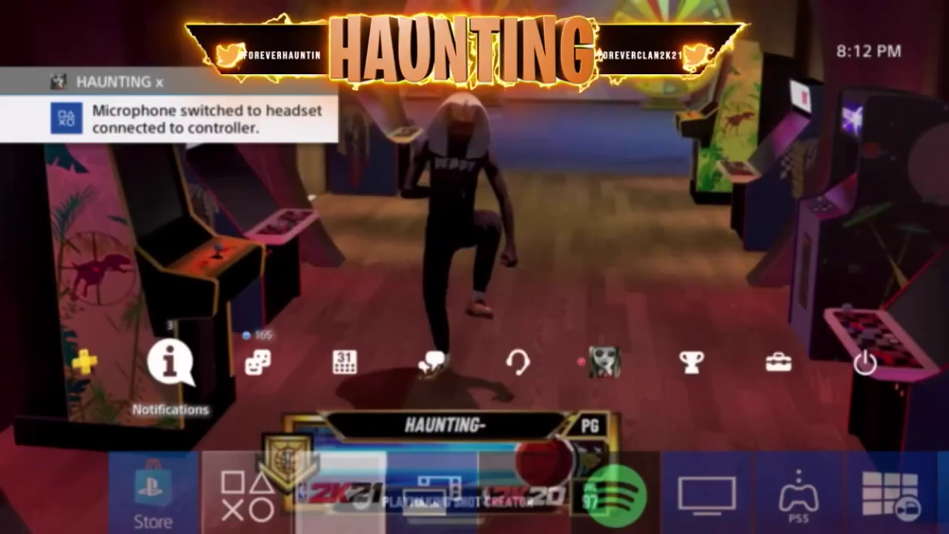
pyautogui.press('Right')
pyautogui.press('Right')
pyautogui.press('Right')
pyautogui.press('Right')
pyautogui.press('Right')
pyautogui.press('Right')
pyautogui.press('Right')
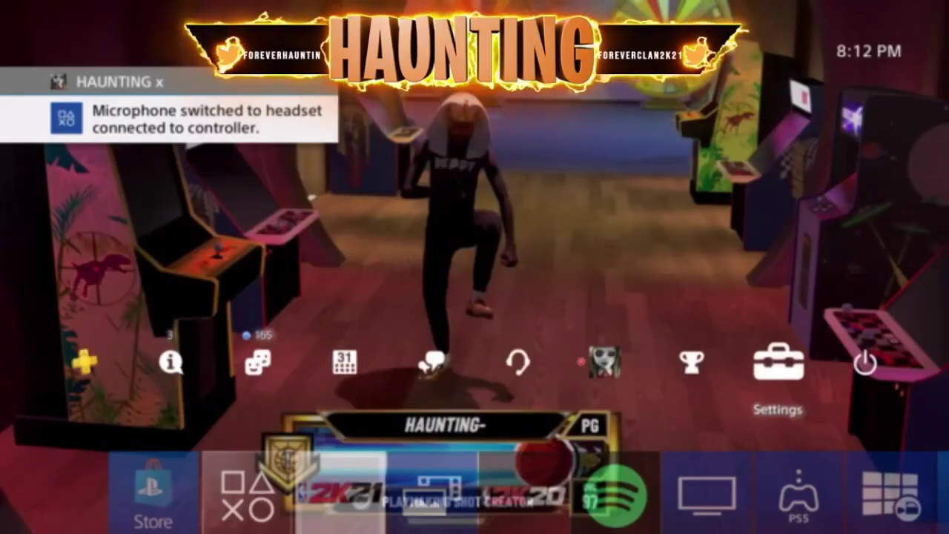
pyautogui.press('Return')
pyautogui.press('Down')
pyautogui.press('Down')
pyautogui.press('Down')
pyautogui.press('Down')
pyautogui.press('Down')
pyautogui.press('Down')
pyautogui.press('Down')
pyautogui.press('Down')
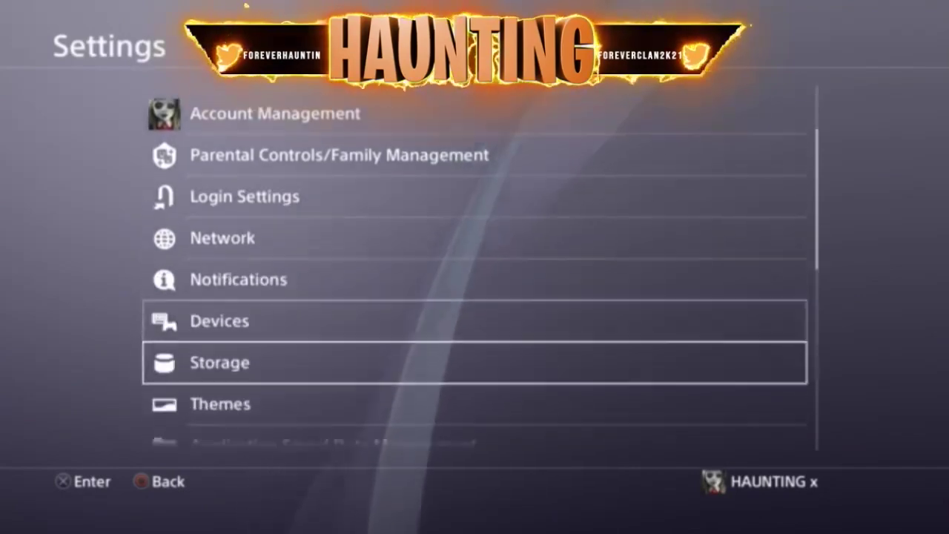
pyautogui.press('Down')
pyautogui.press('Down')
pyautogui.press('Return')
# Open the NBA 2K21 saved data on the USB storage device for copying to system storage.
pyautogui.press('Down')
pyautogui.press('Down')
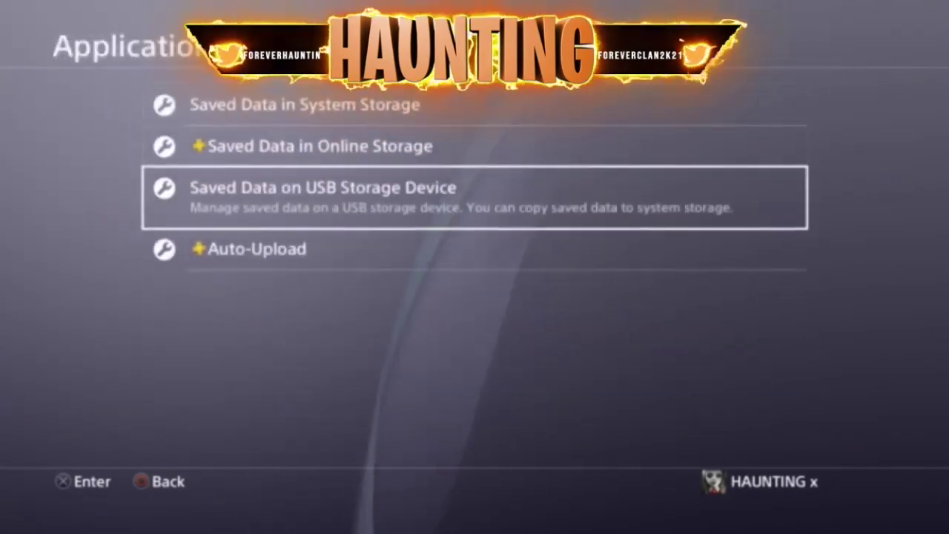
pyautogui.press('Return')
pyautogui.press('Return')
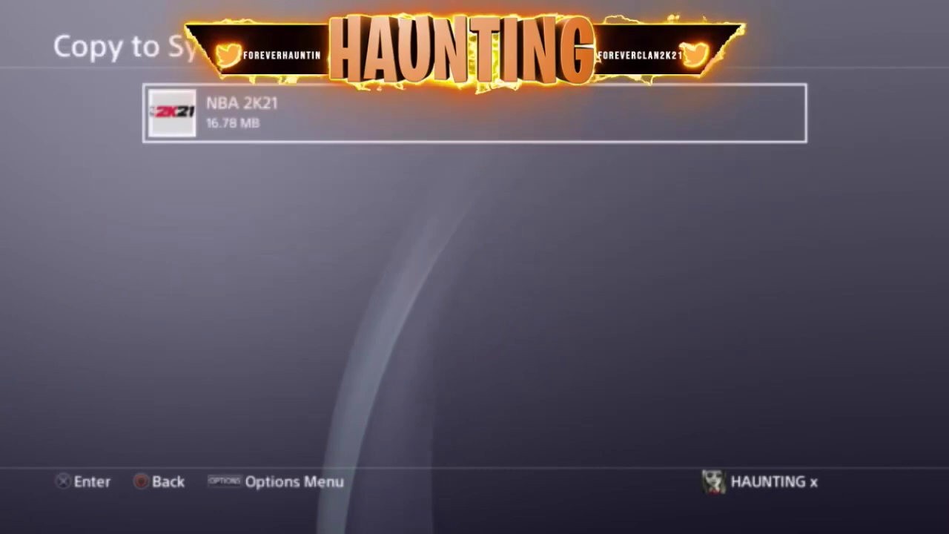
pyautogui.press('Return')
# Select the NBA 2K21 UserData save, copy it to system storage and leave the copy screen.
pyautogui.press('Return')
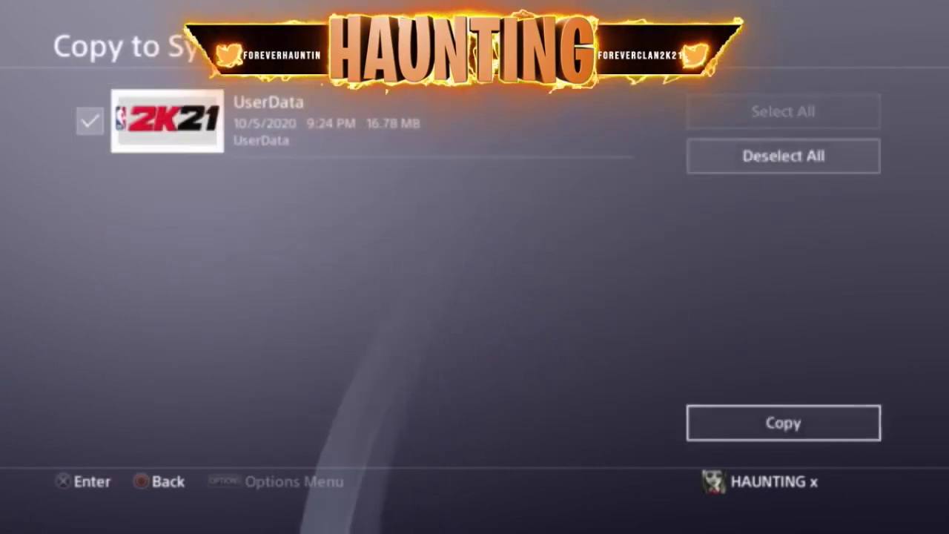
pyautogui.press('Return')
pyautogui.press('Up')
pyautogui.press('Return')
pyautogui.press('Down')
pyautogui.press('Return')
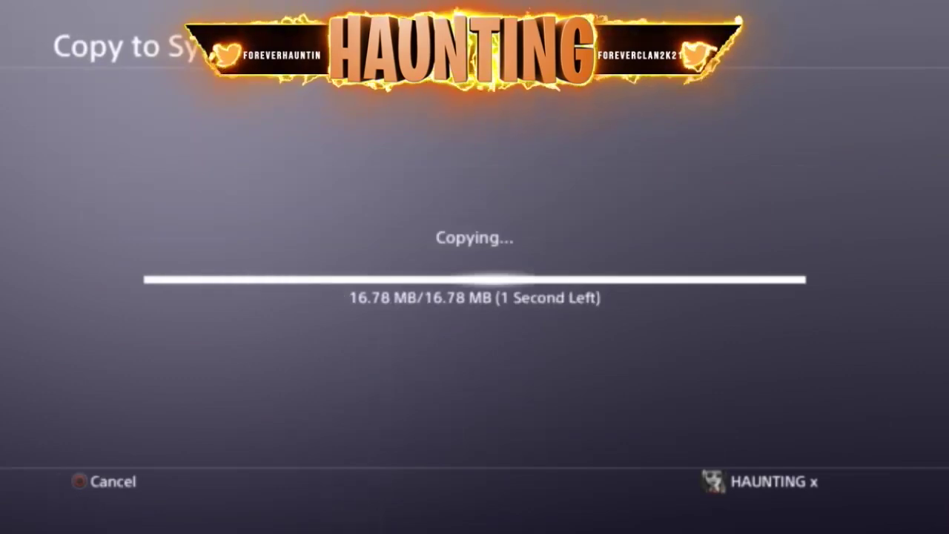
pyautogui.press('Escape')
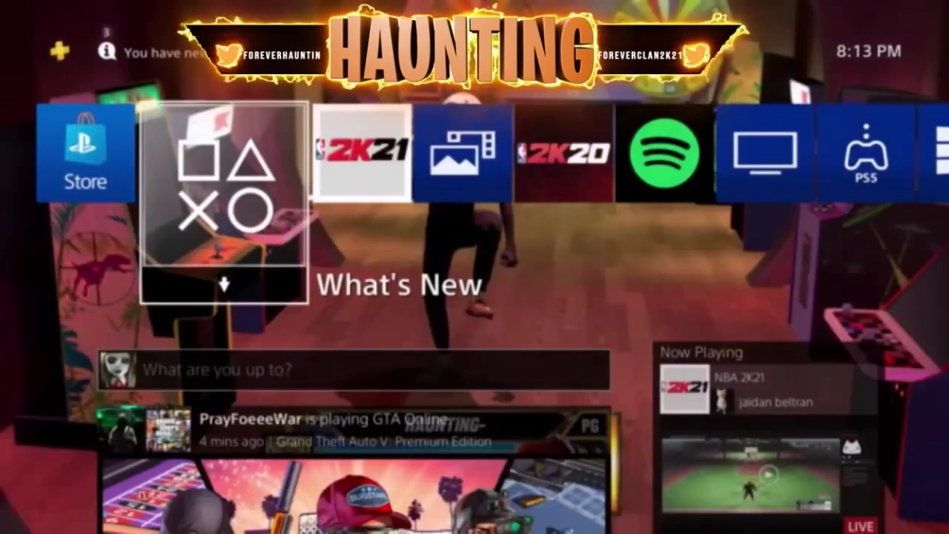
# Start NBA 2K21 from the PS4 home screen.
pyautogui.press('Right')
pyautogui.press('Return')
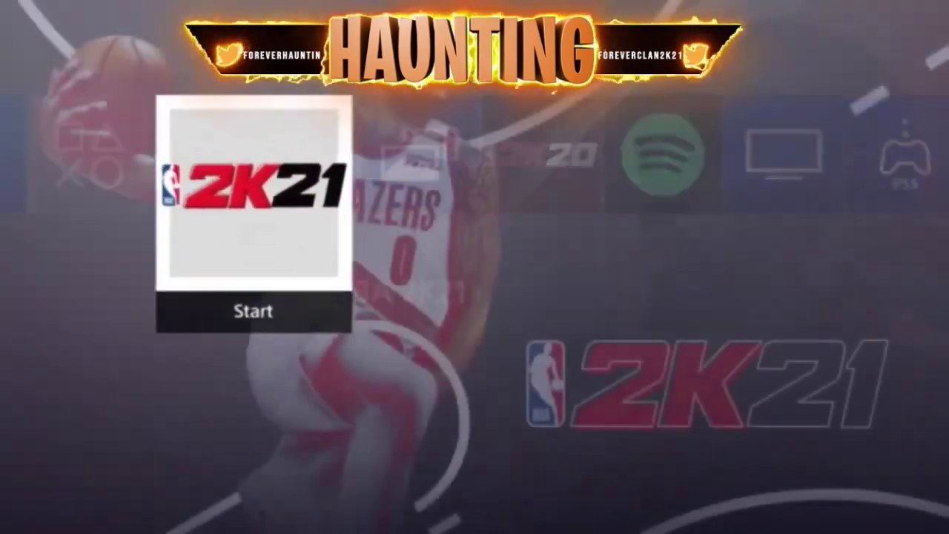